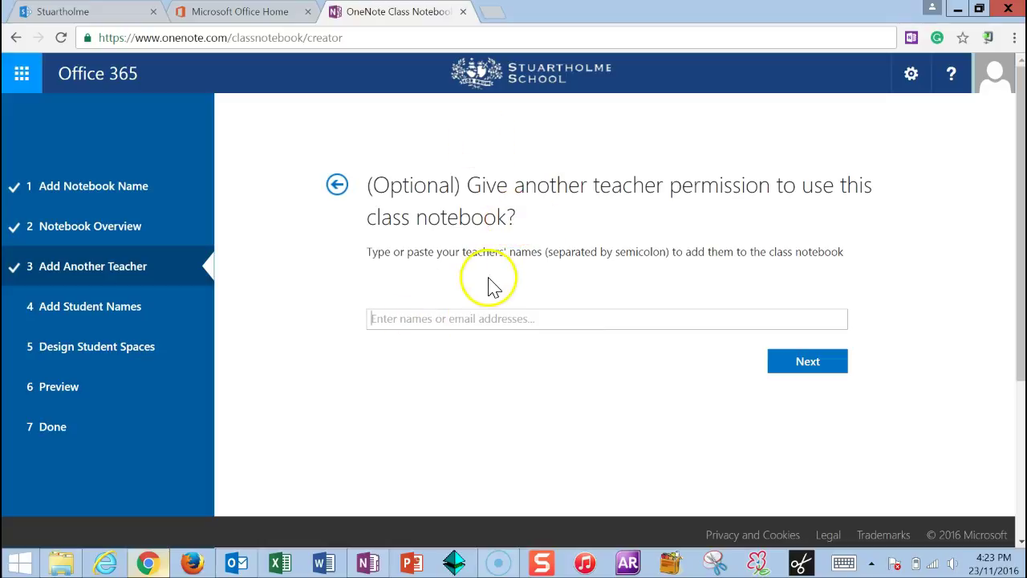
Skip the optional Add Another Teacher step, leaving it blank
{"action": "left_click", "coordinate": [806, 365]}
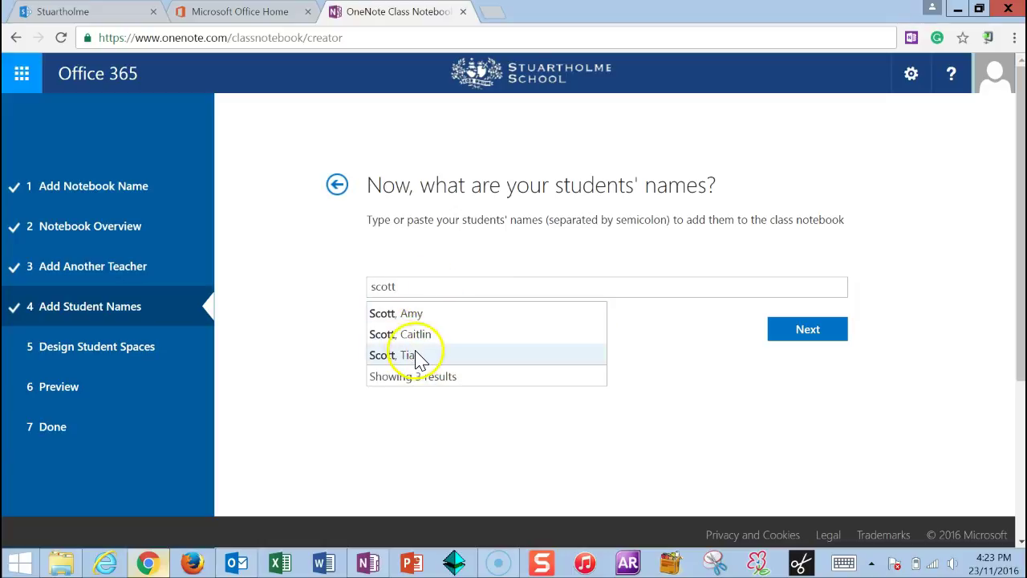
Add two students from the surname autocomplete suggestions and continue to student spaces
{"action": "left_click", "coordinate": [415, 355]}
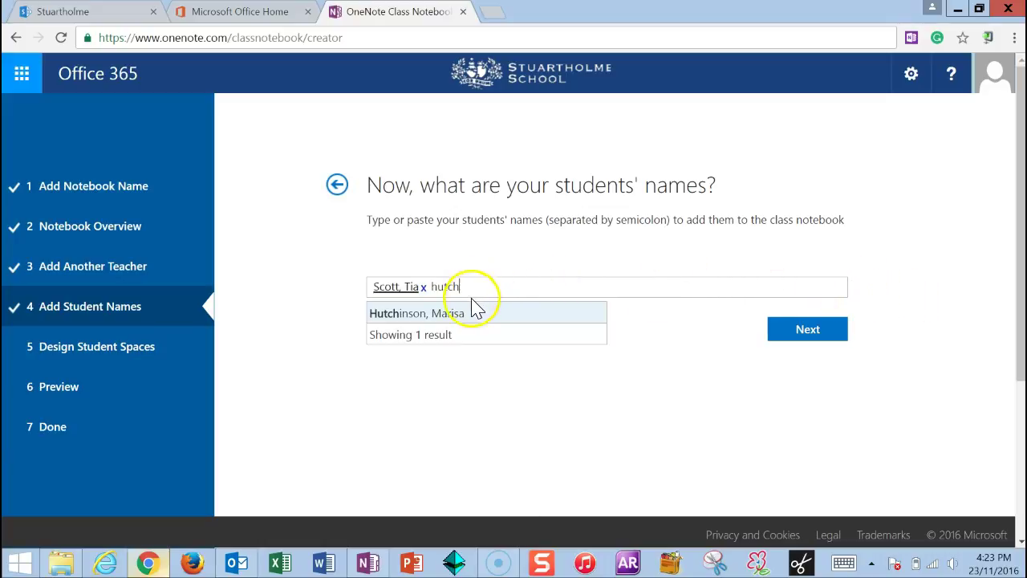
{"action": "left_click", "coordinate": [400, 317]}
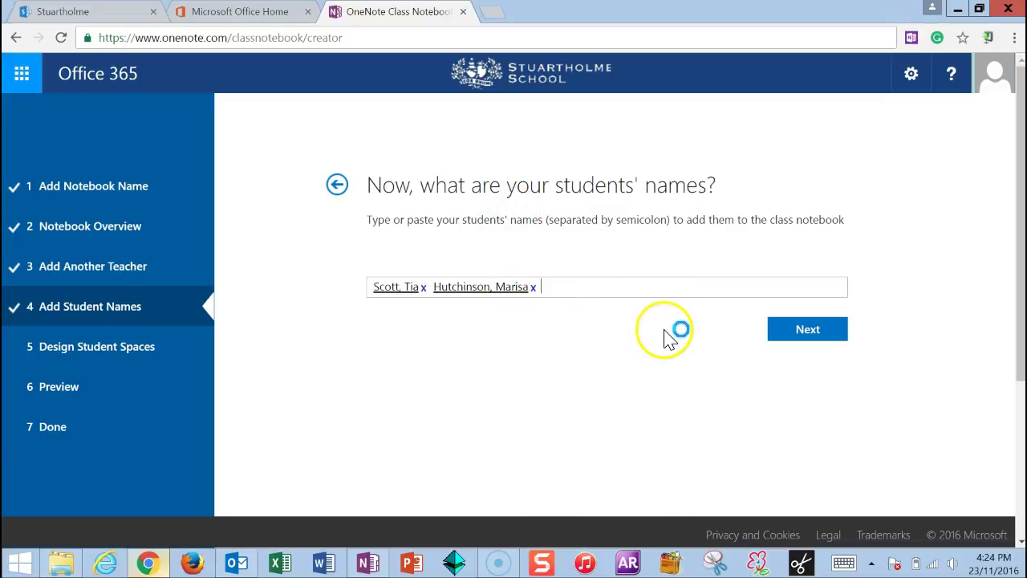
{"action": "left_click", "coordinate": [807, 331]}
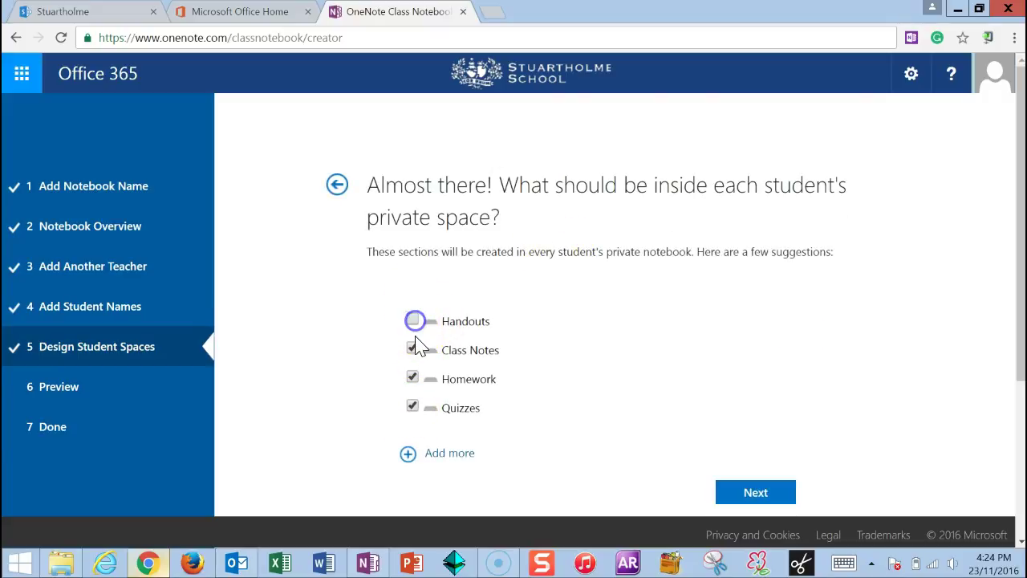
Keep only Homework in student sections and create the Year 12 Accounting 2017 notebook
{"action": "left_click", "coordinate": [412, 406]}
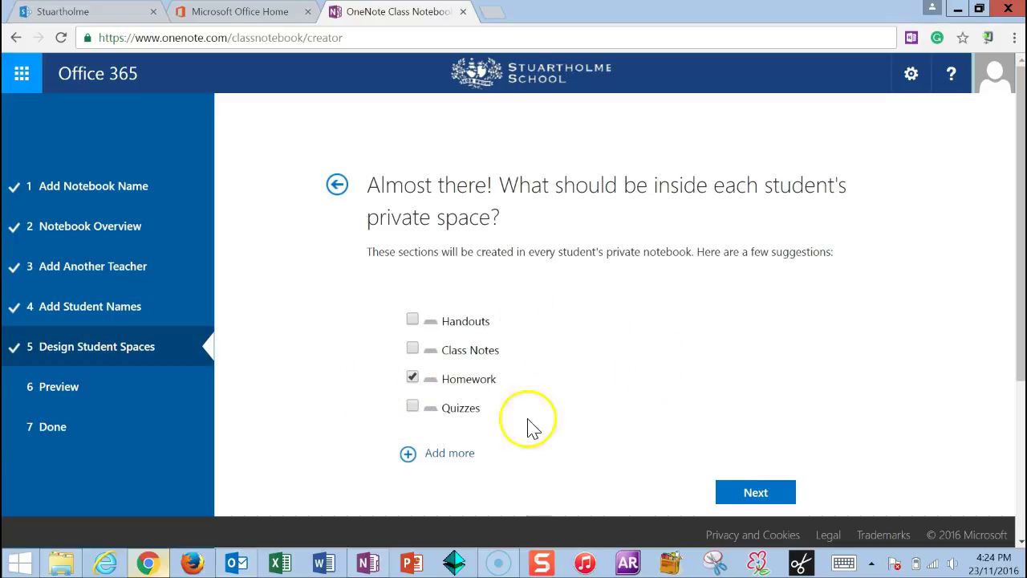
{"action": "left_click", "coordinate": [754, 494]}
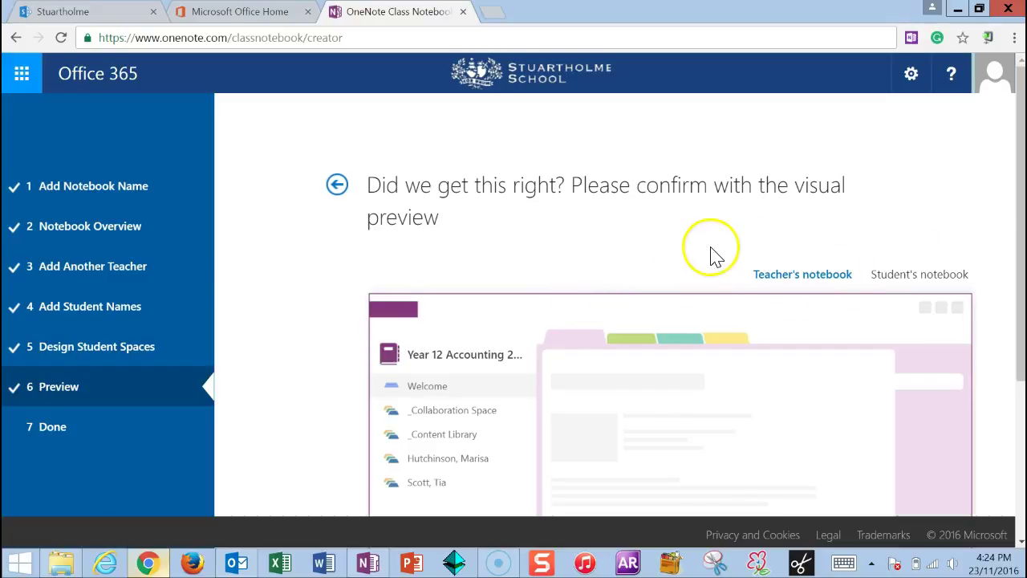
{"action": "scroll", "coordinate": [711, 257], "scroll_direction": "down", "scroll_amount": 3}
{"action": "left_click", "coordinate": [927, 440]}
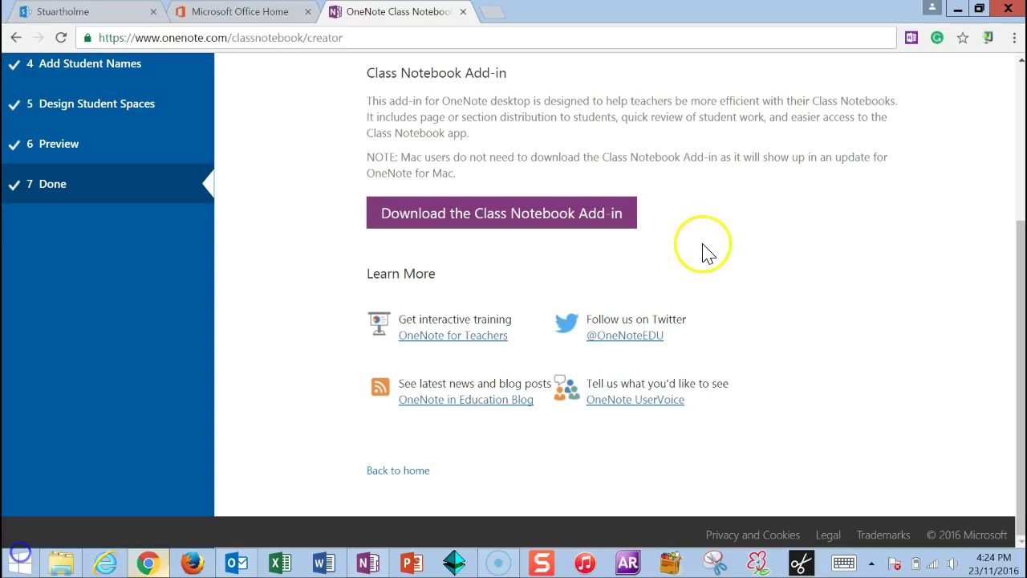
Open the newly created notebook in the OneNote desktop app
{"action": "scroll", "coordinate": [704, 254], "scroll_direction": "up", "scroll_amount": 3}
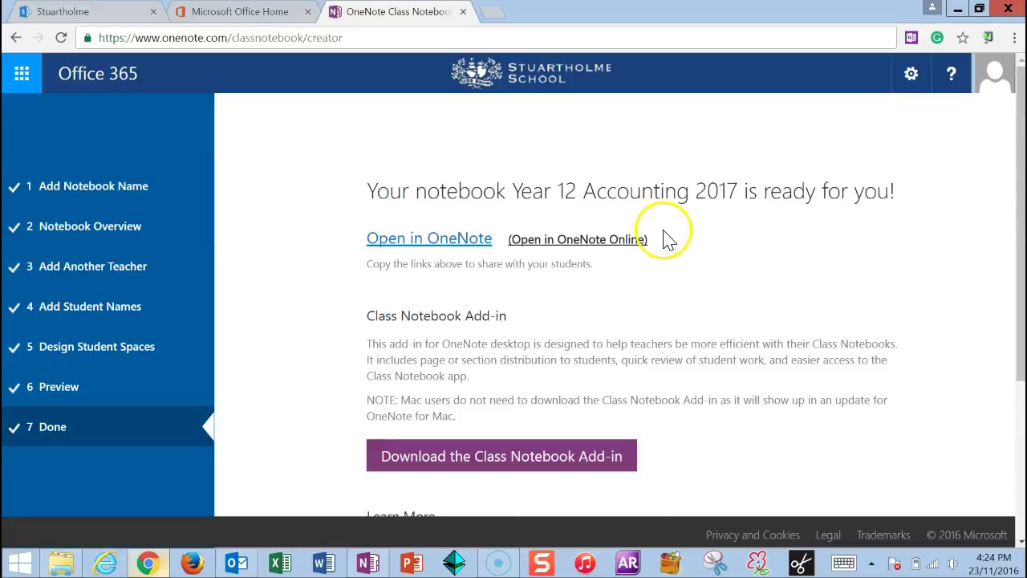
{"action": "scroll", "coordinate": [695, 252], "scroll_direction": "down", "scroll_amount": 3}
{"action": "scroll", "coordinate": [696, 254], "scroll_direction": "up", "scroll_amount": 3}
{"action": "scroll", "coordinate": [696, 254], "scroll_direction": "up", "scroll_amount": 1}
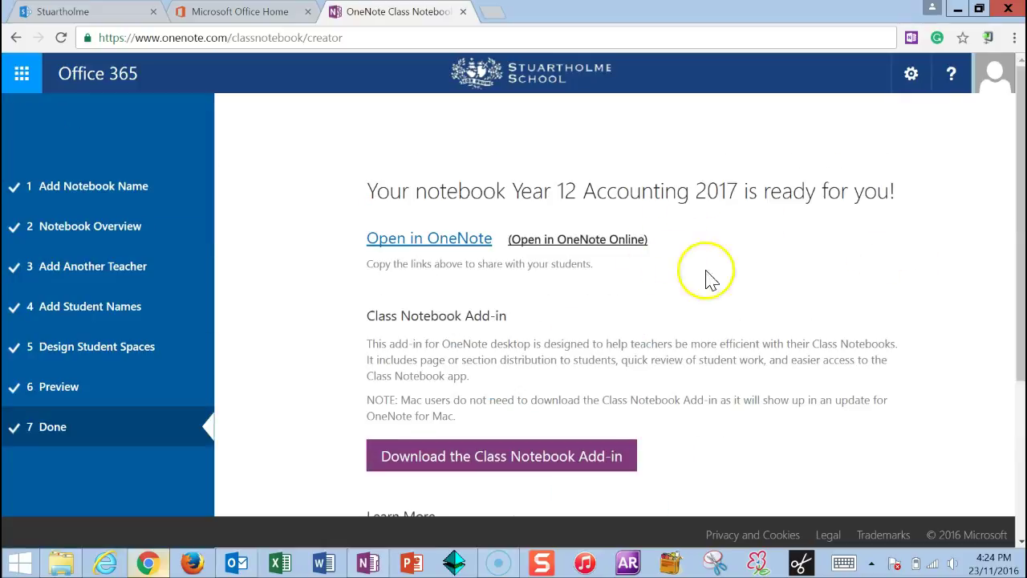
{"action": "left_click", "coordinate": [428, 244]}
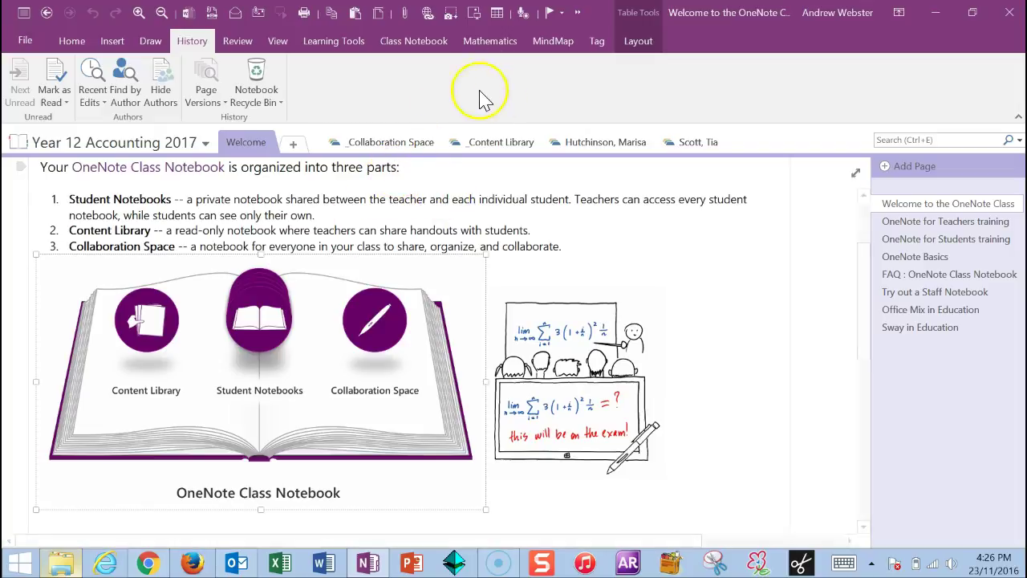
Scroll through the Welcome page, then switch to the _Collaboration Space section
{"action": "scroll", "coordinate": [332, 257], "scroll_direction": "up", "scroll_amount": 3}
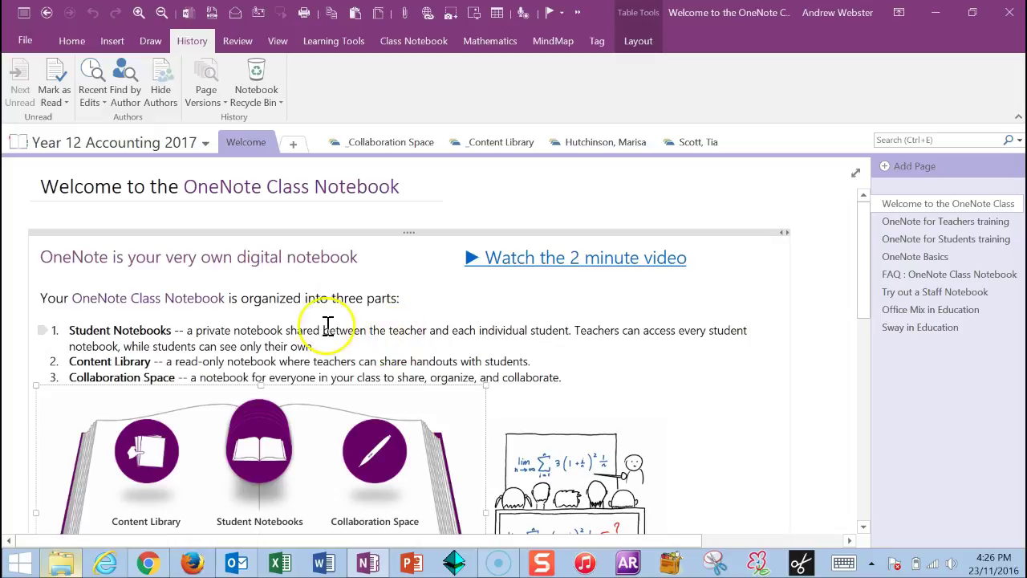
{"action": "scroll", "coordinate": [277, 237], "scroll_direction": "down", "scroll_amount": 5}
{"action": "scroll", "coordinate": [336, 377], "scroll_direction": "up", "scroll_amount": 5}
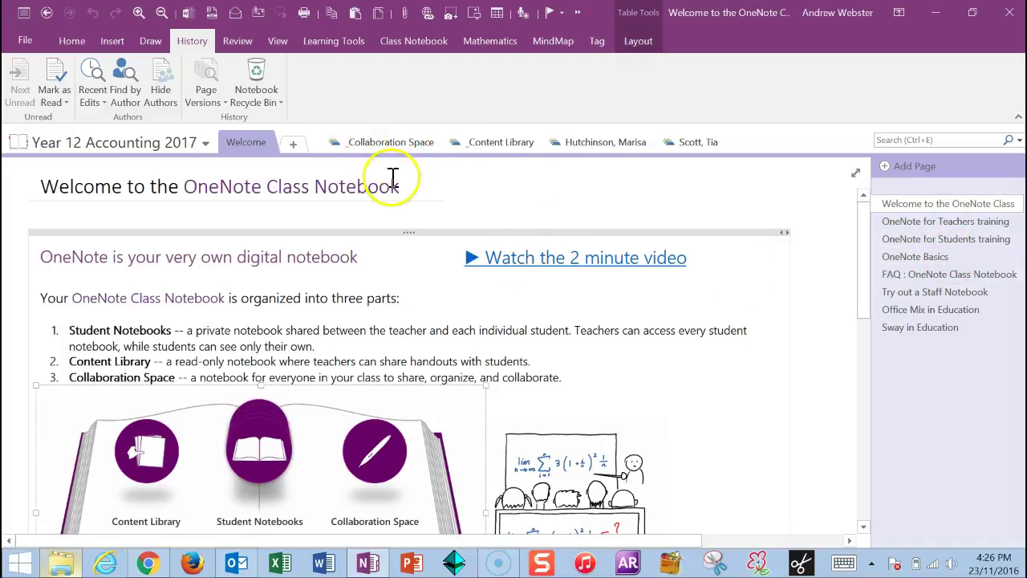
{"action": "left_click", "coordinate": [401, 144]}
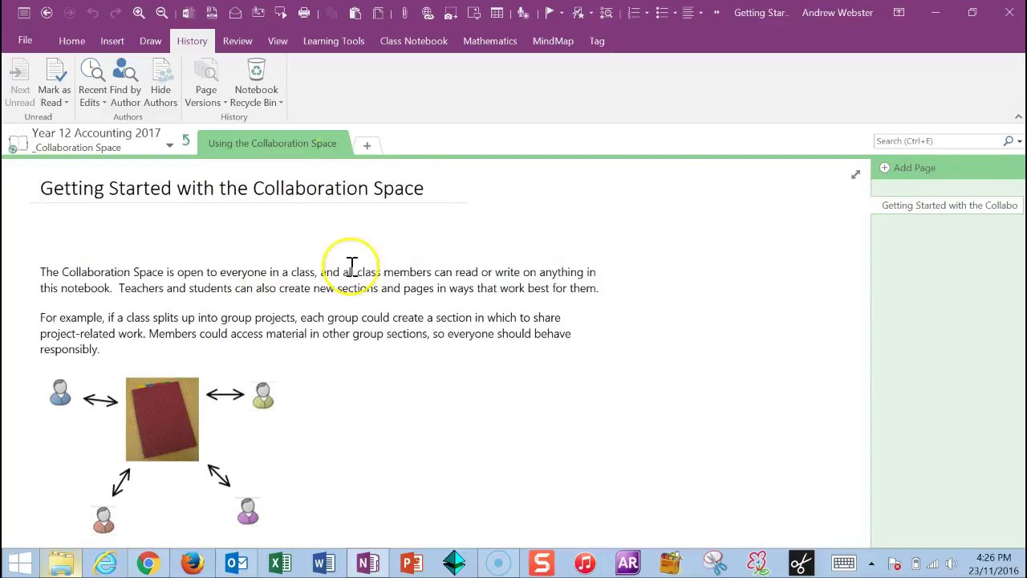
Add a blank page to _Collaboration Space, then return to the Welcome section
{"action": "left_click", "coordinate": [331, 239]}
{"action": "left_click", "coordinate": [227, 236]}
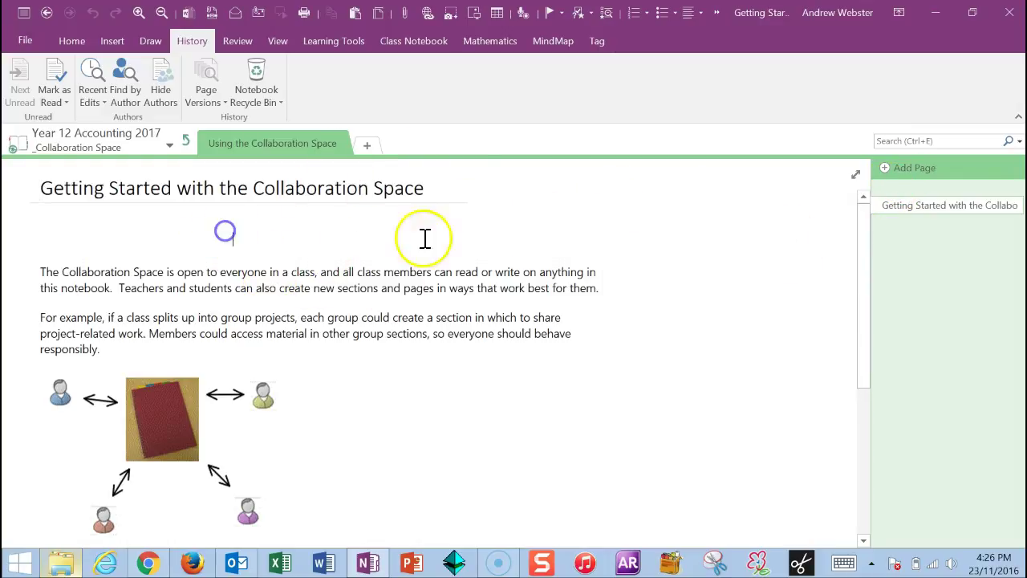
{"action": "left_click", "coordinate": [902, 169]}
{"action": "left_click", "coordinate": [101, 282]}
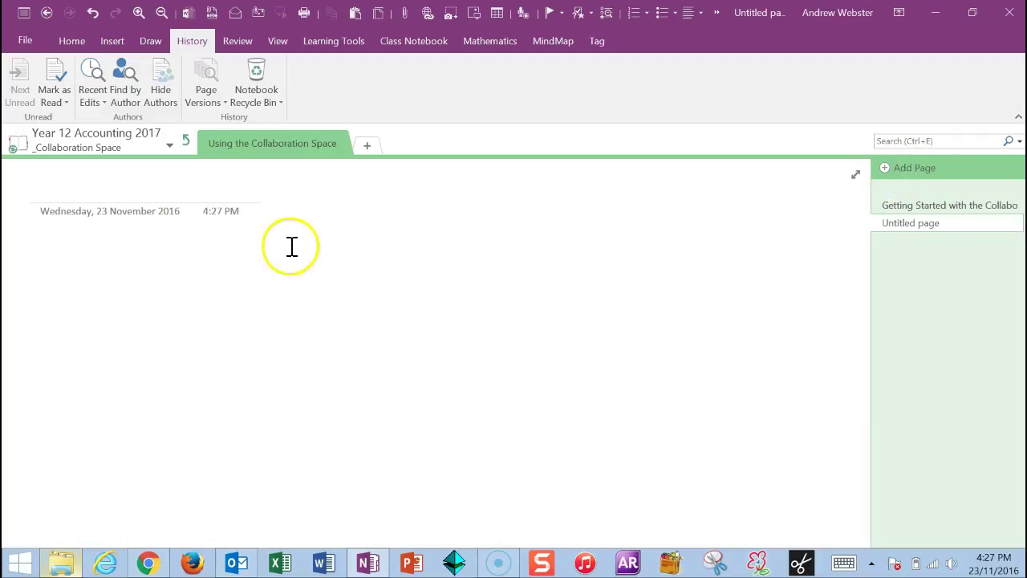
{"action": "left_click", "coordinate": [185, 142]}
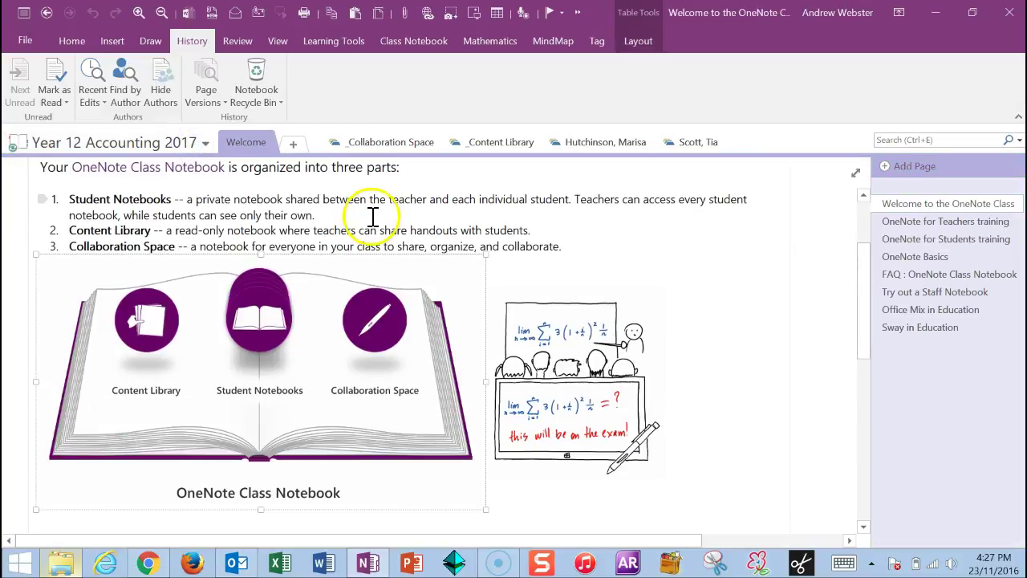
Delete the Using the Content Library section and add a new Term 1 section in _Content Library
{"action": "left_click", "coordinate": [495, 146]}
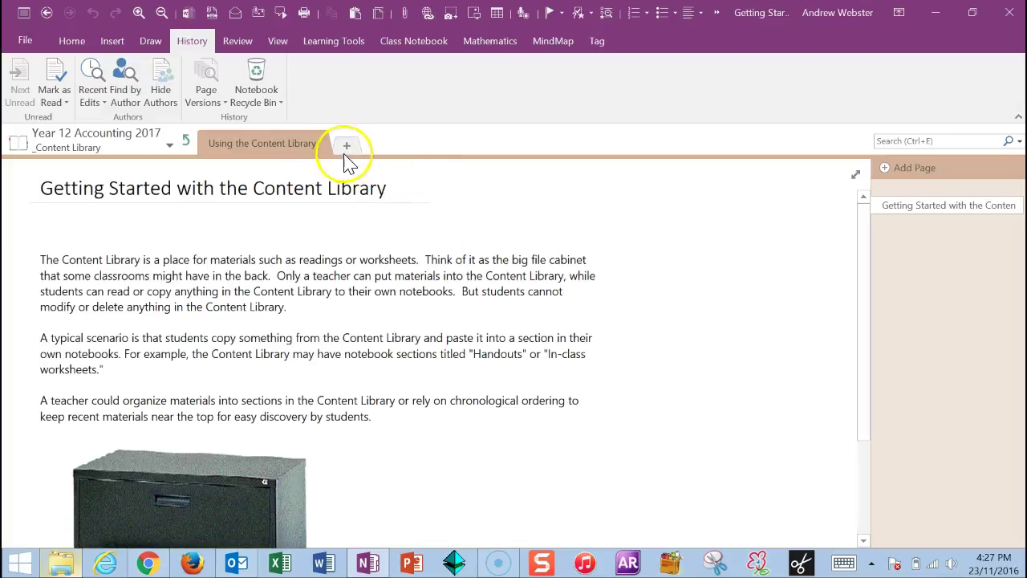
{"action": "right_click", "coordinate": [304, 145]}
{"action": "left_click", "coordinate": [341, 194]}
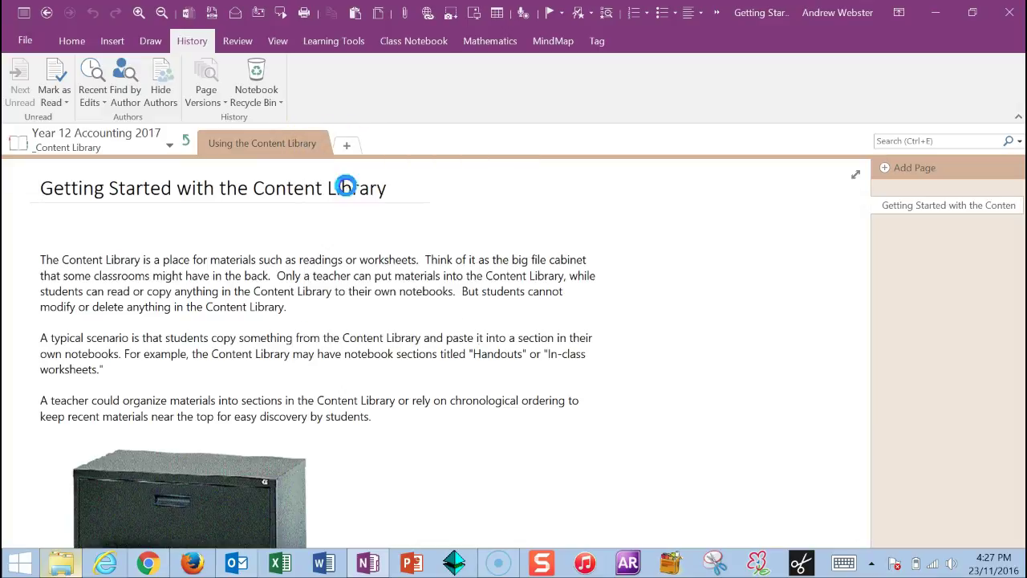
{"action": "left_click", "coordinate": [490, 326]}
{"action": "left_click", "coordinate": [221, 151]}
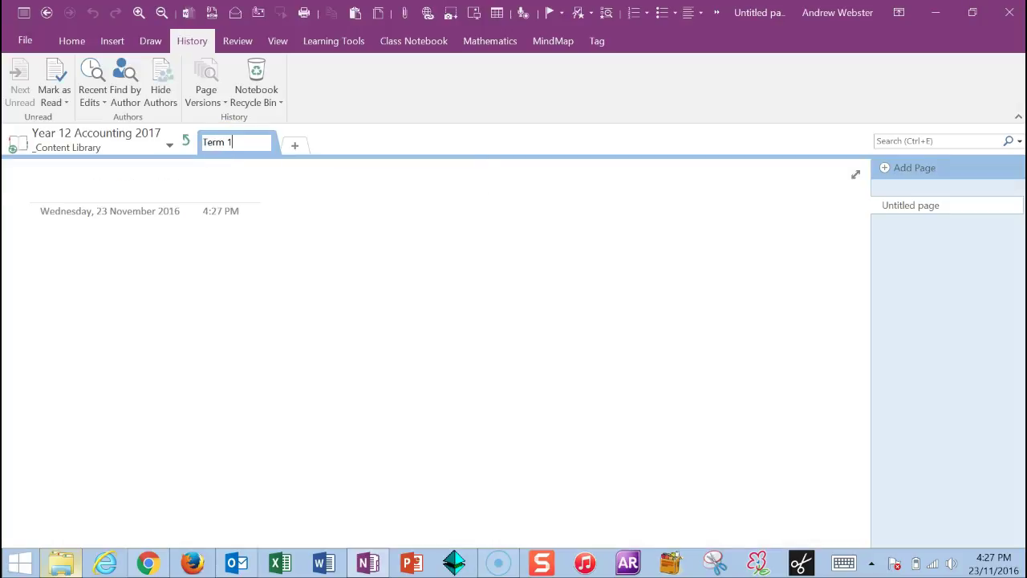
{"action": "left_click", "coordinate": [268, 225]}
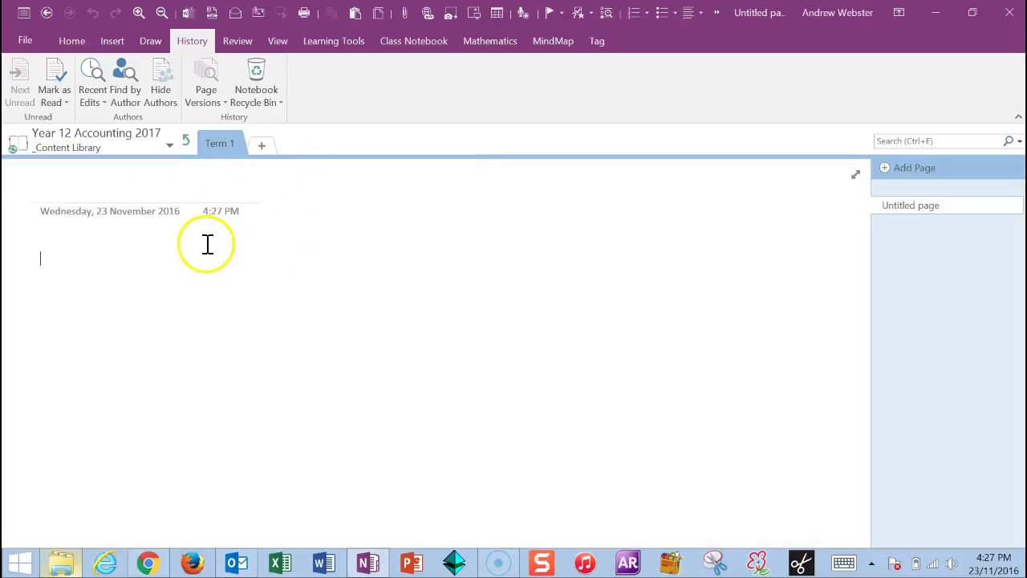
{"action": "left_click", "coordinate": [123, 146]}
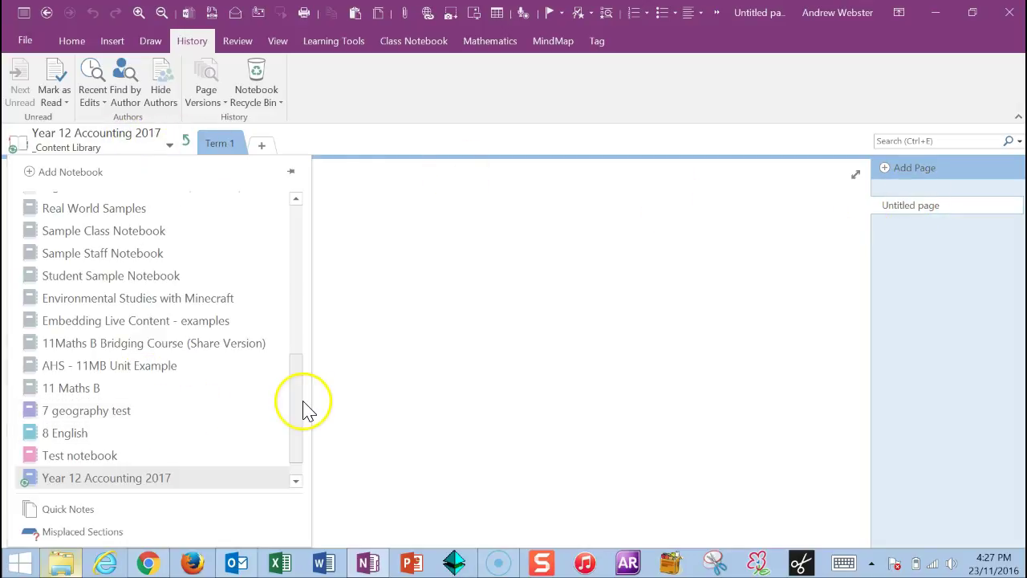
Copy the Lesson 1 - Introduction page from 8 English's Term 1 - Shakespeare section
{"action": "left_click", "coordinate": [184, 443]}
{"action": "left_click", "coordinate": [188, 145]}
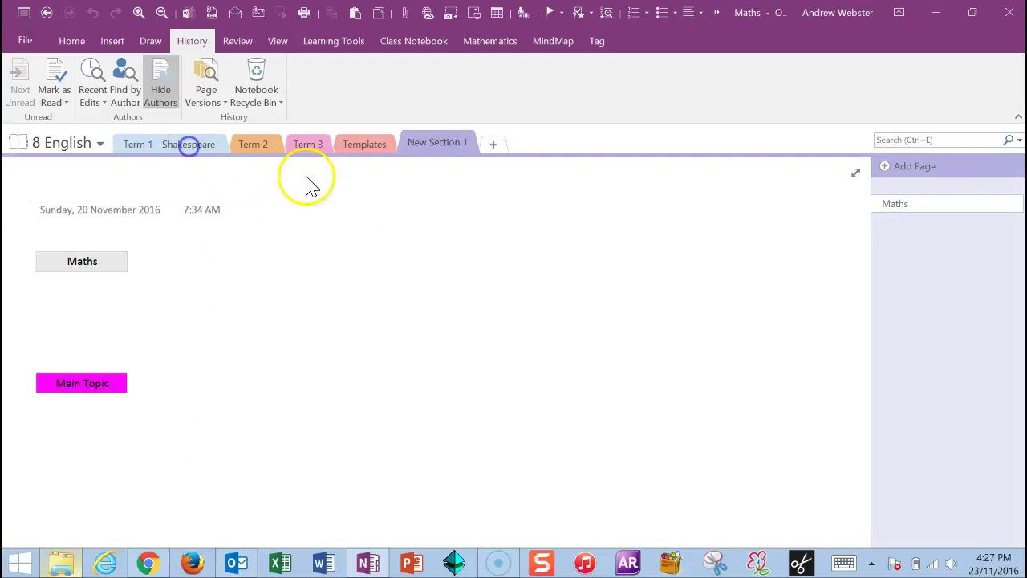
{"action": "left_click", "coordinate": [920, 203]}
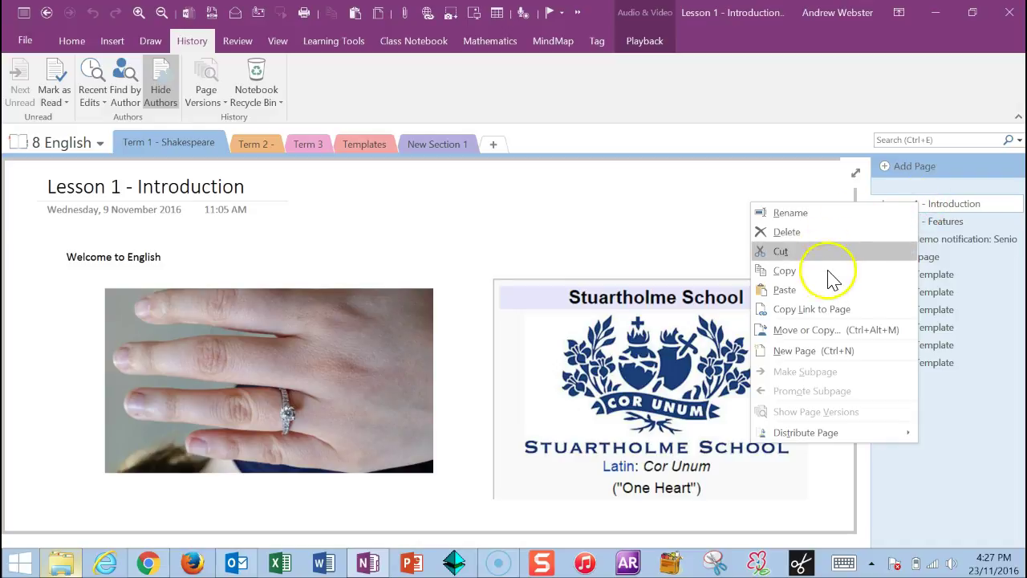
{"action": "left_click", "coordinate": [827, 273]}
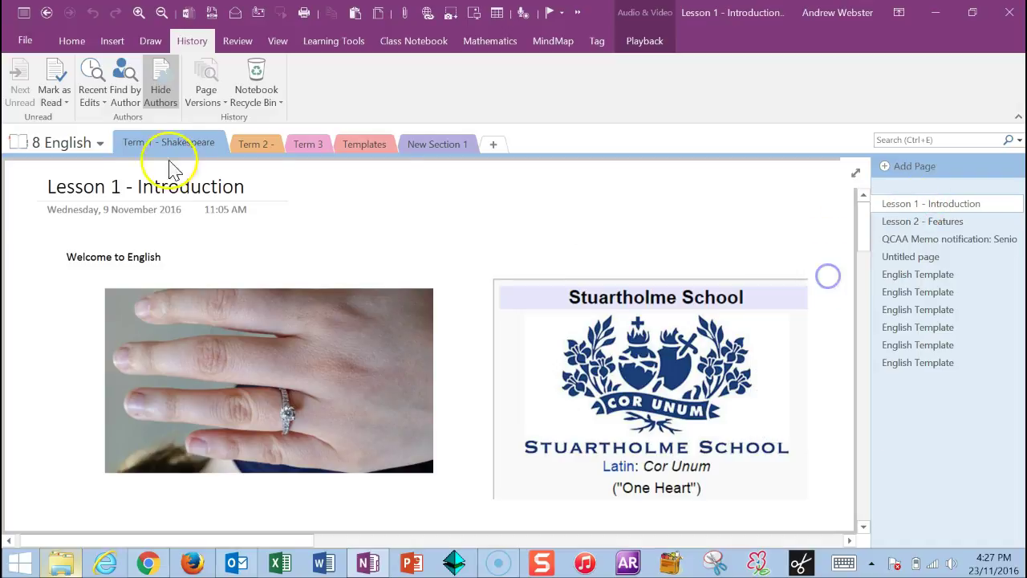
Paste the Lesson 1 - Introduction page into Year 12 Accounting 2017's Term 1 section
{"action": "left_click", "coordinate": [86, 149]}
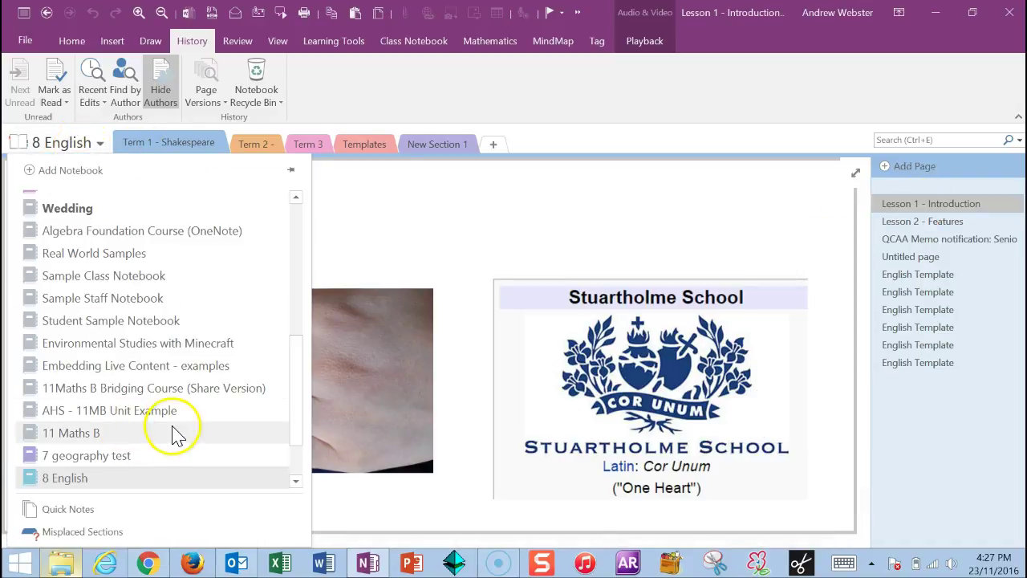
{"action": "scroll", "coordinate": [175, 429], "scroll_direction": "up", "scroll_amount": 3}
{"action": "scroll", "coordinate": [240, 377], "scroll_direction": "down", "scroll_amount": 3}
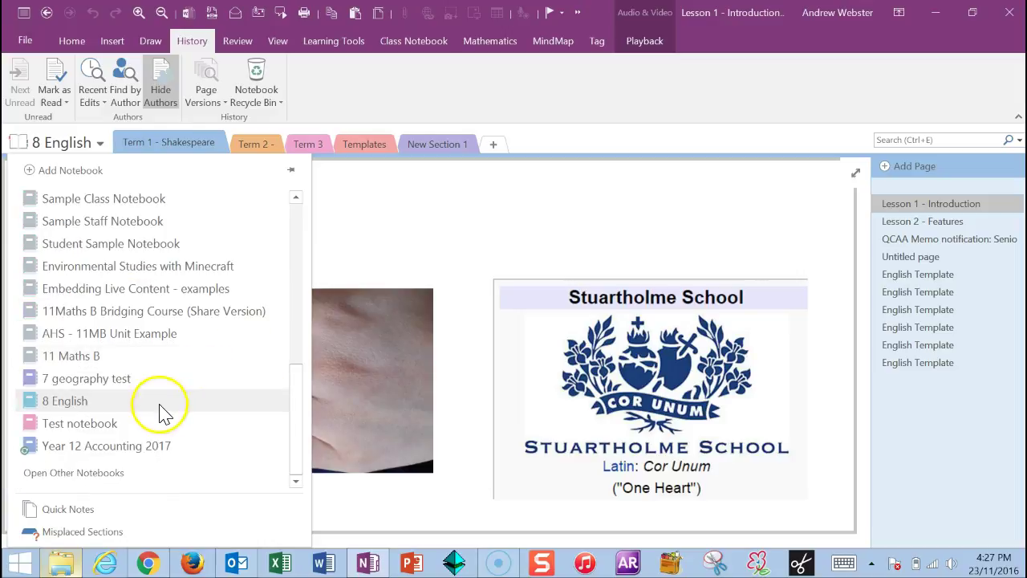
{"action": "left_click", "coordinate": [137, 451]}
{"action": "right_click", "coordinate": [927, 257]}
{"action": "left_click", "coordinate": [912, 278]}
{"action": "left_click", "coordinate": [907, 225]}
{"action": "scroll", "coordinate": [300, 321], "scroll_direction": "down", "scroll_amount": 3}
{"action": "scroll", "coordinate": [300, 321], "scroll_direction": "up", "scroll_amount": 3}
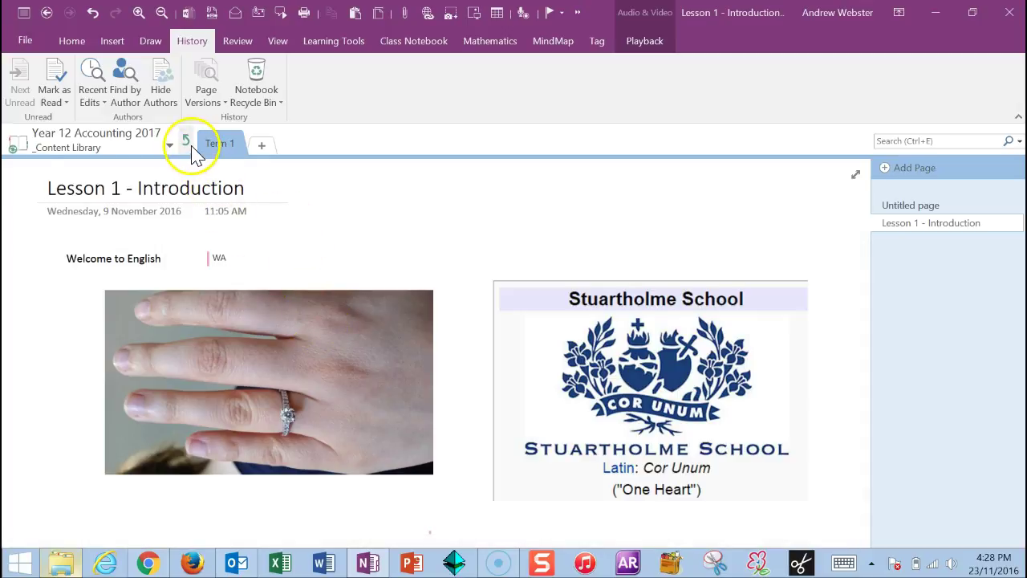
Delete the empty Untitled page, then inspect a student's section group and return to the top level
{"action": "left_click", "coordinate": [909, 205]}
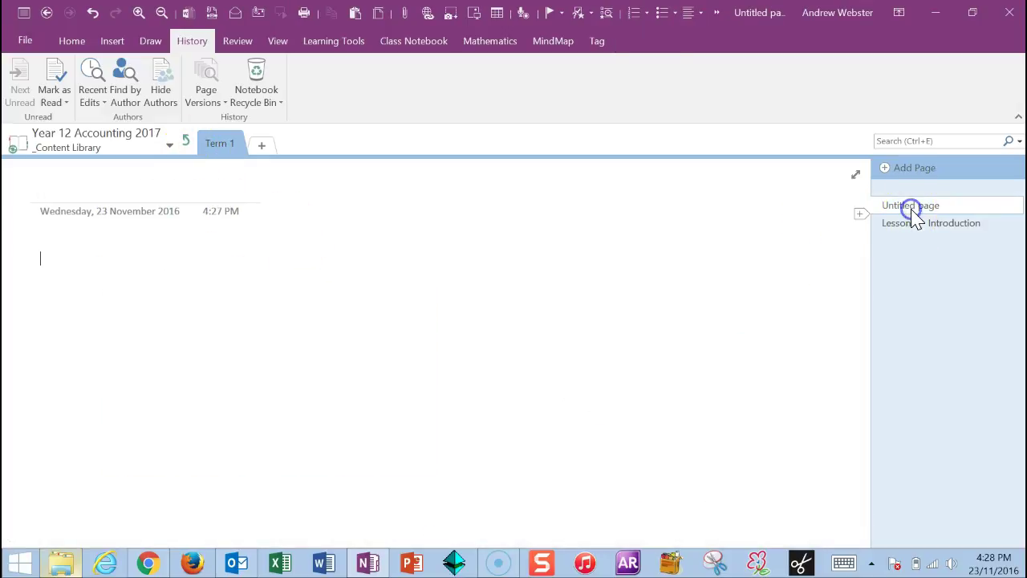
{"action": "right_click", "coordinate": [911, 204]}
{"action": "left_click", "coordinate": [848, 233]}
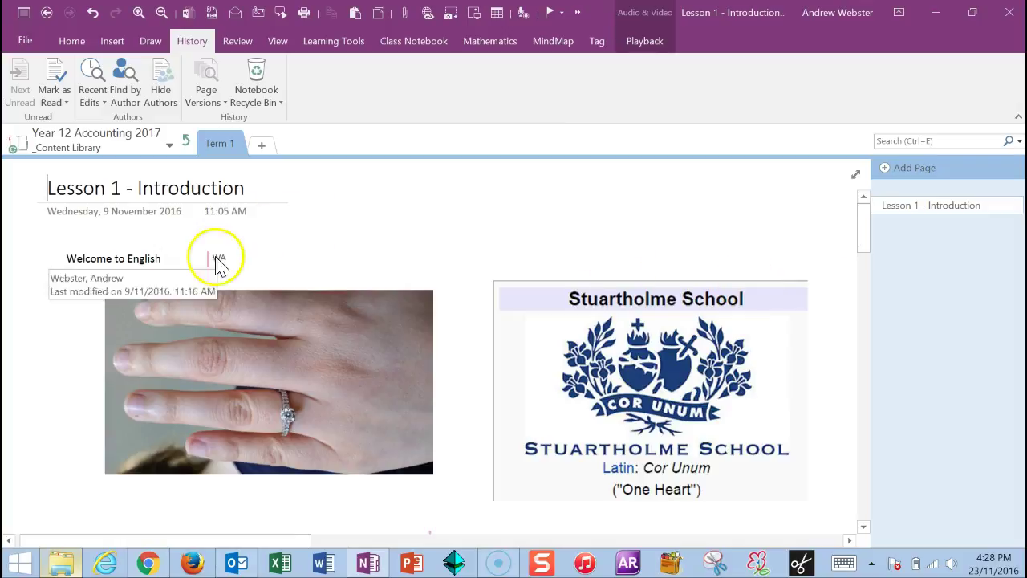
{"action": "left_click", "coordinate": [187, 140]}
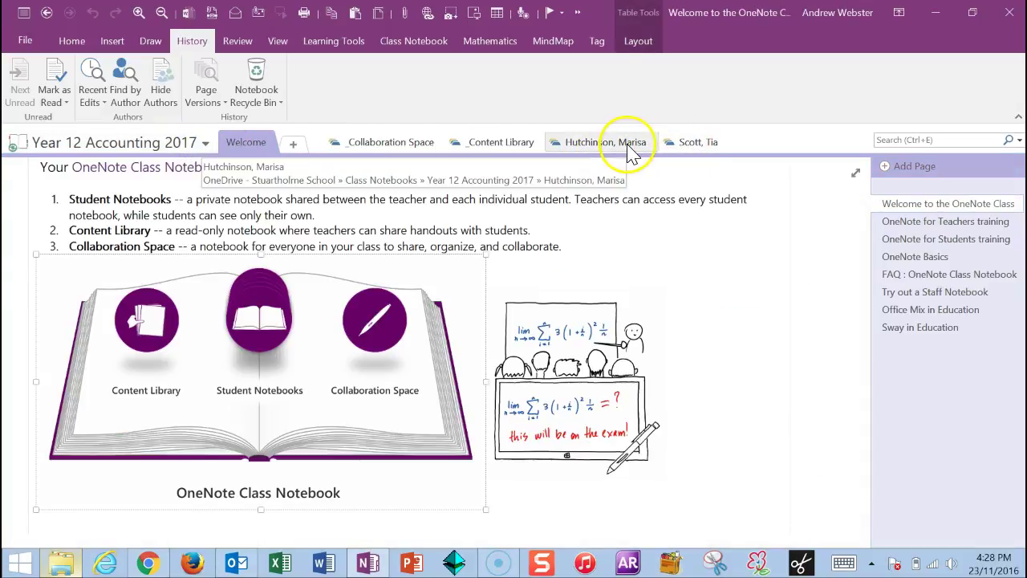
{"action": "left_click", "coordinate": [626, 148]}
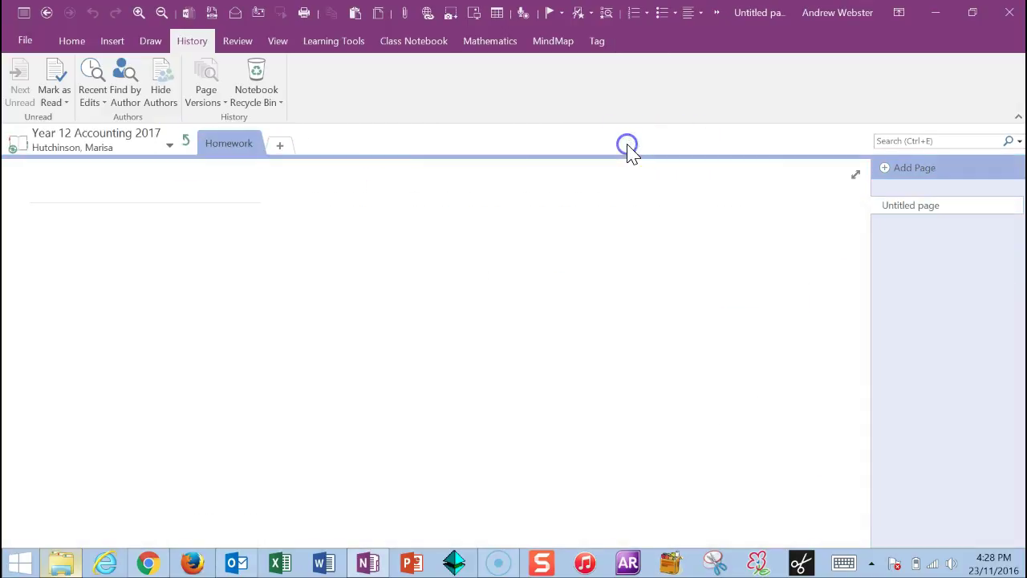
{"action": "left_click", "coordinate": [187, 148]}
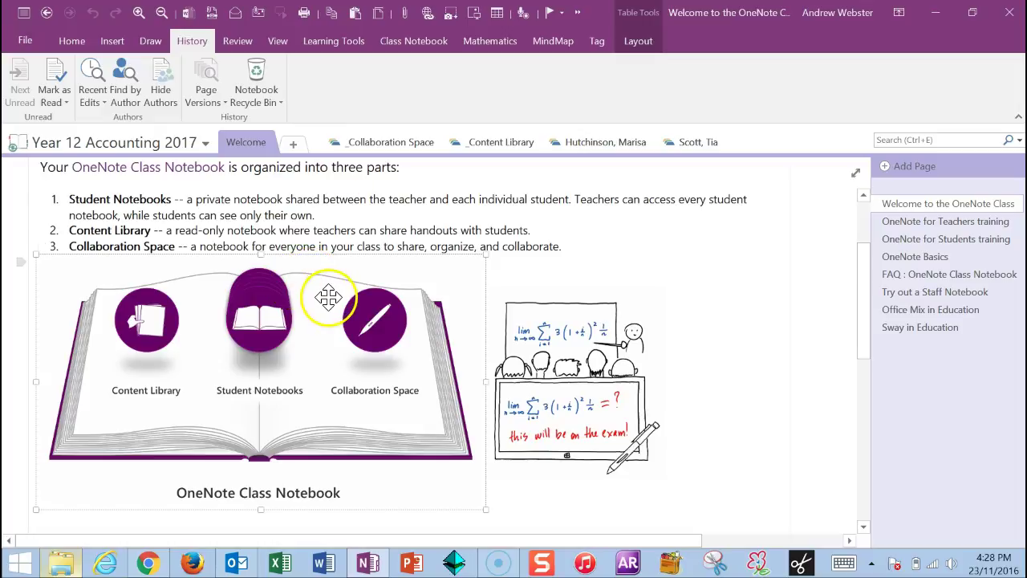
{"action": "left_click", "coordinate": [153, 565]}
Open Outlook's Year 12 Accounting 2017 sharing email, follow its link, then return to the browser
{"action": "scroll", "coordinate": [394, 339], "scroll_direction": "up", "scroll_amount": 3}
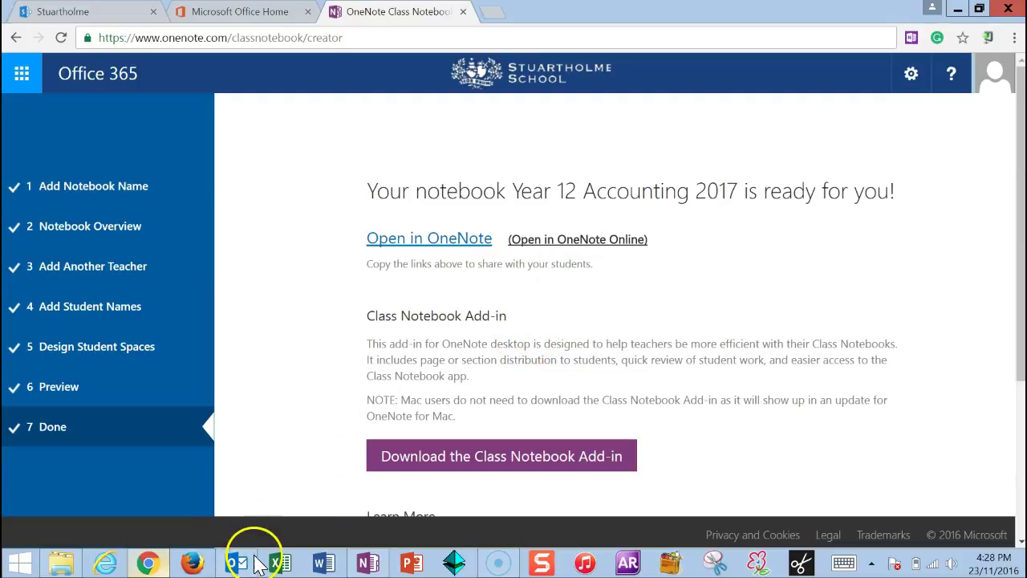
{"action": "left_click", "coordinate": [241, 563]}
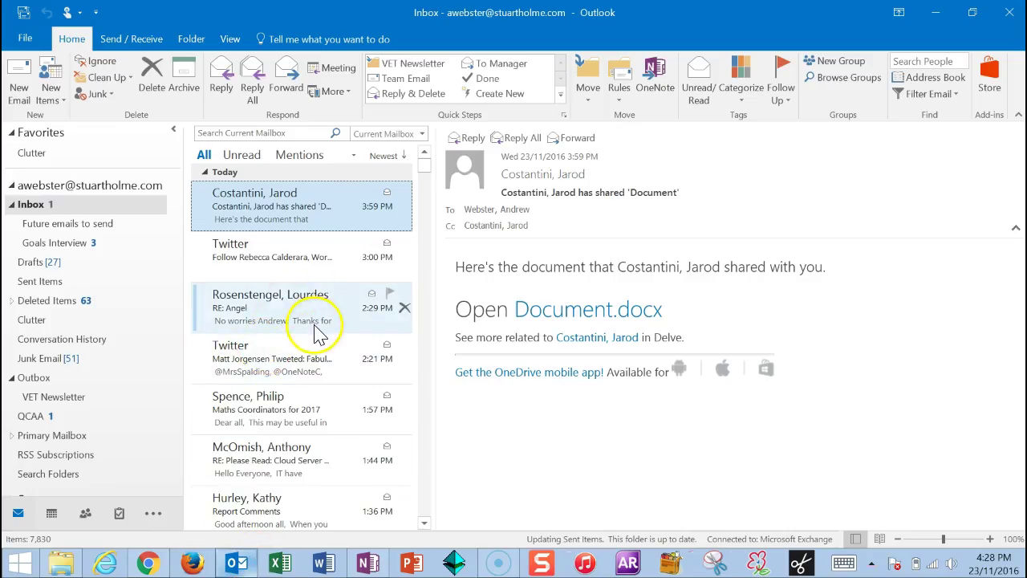
{"action": "left_click", "coordinate": [298, 222]}
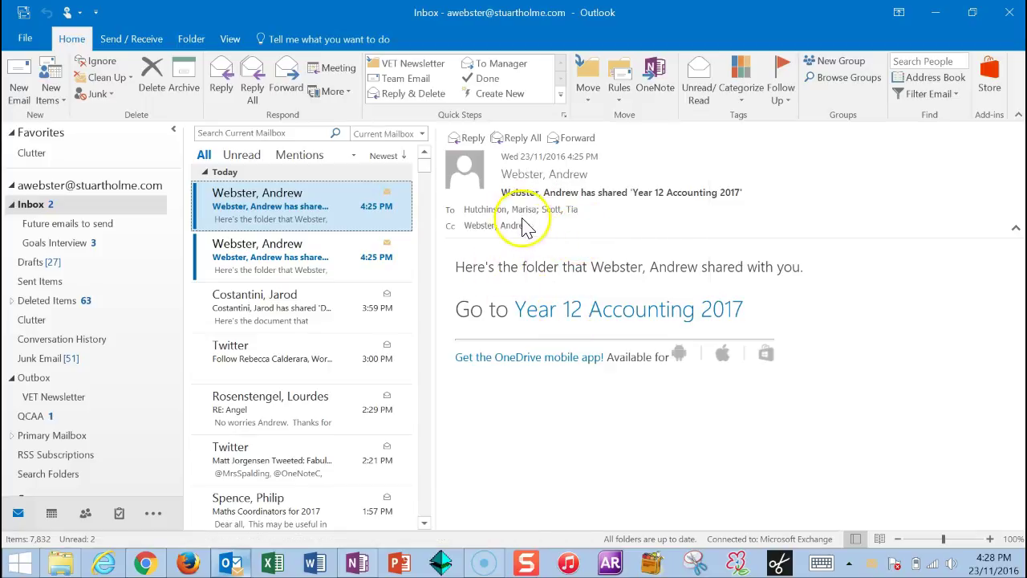
{"action": "mouse_move", "coordinate": [560, 211]}
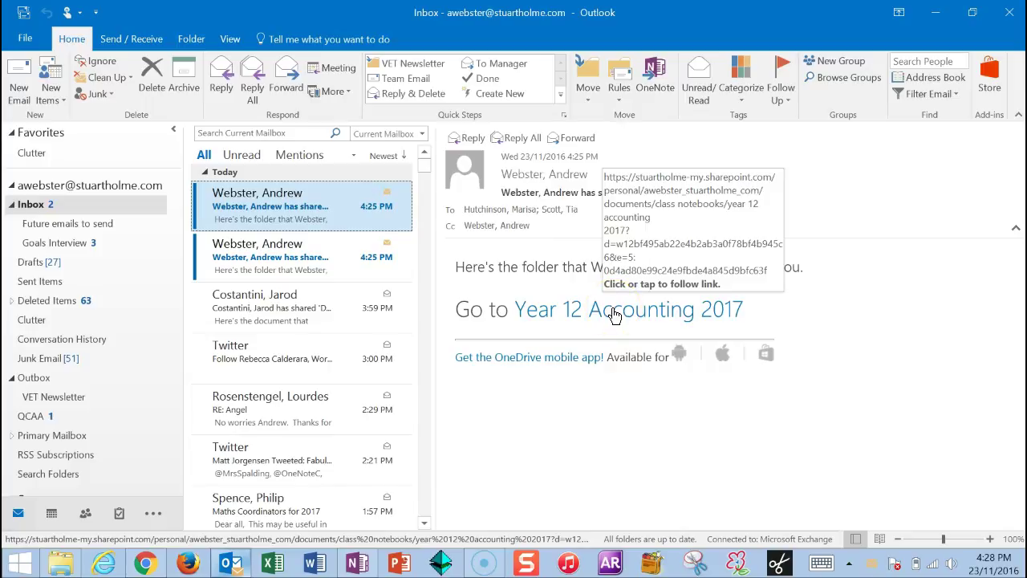
{"action": "left_click", "coordinate": [597, 313]}
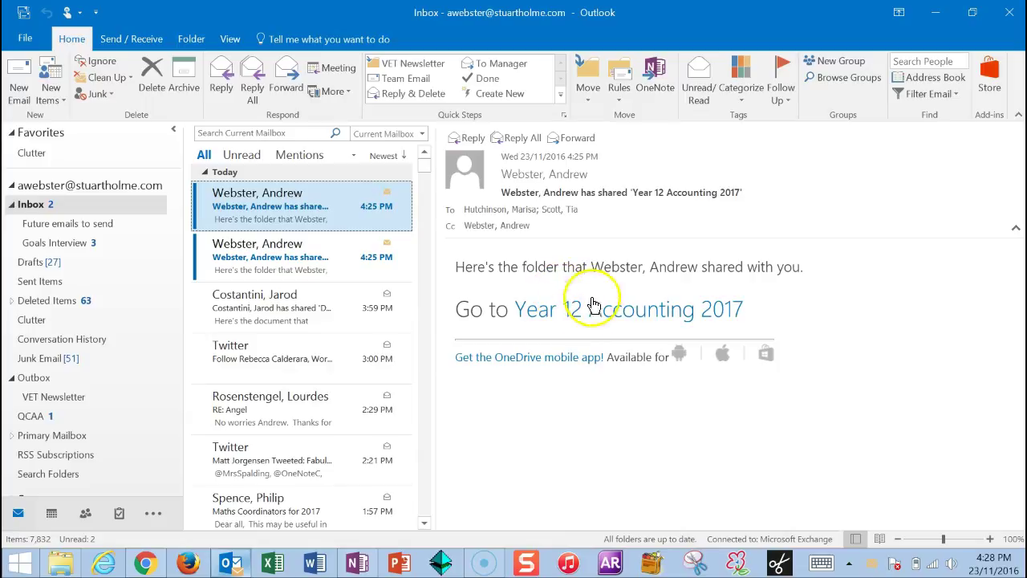
{"action": "left_click", "coordinate": [591, 272]}
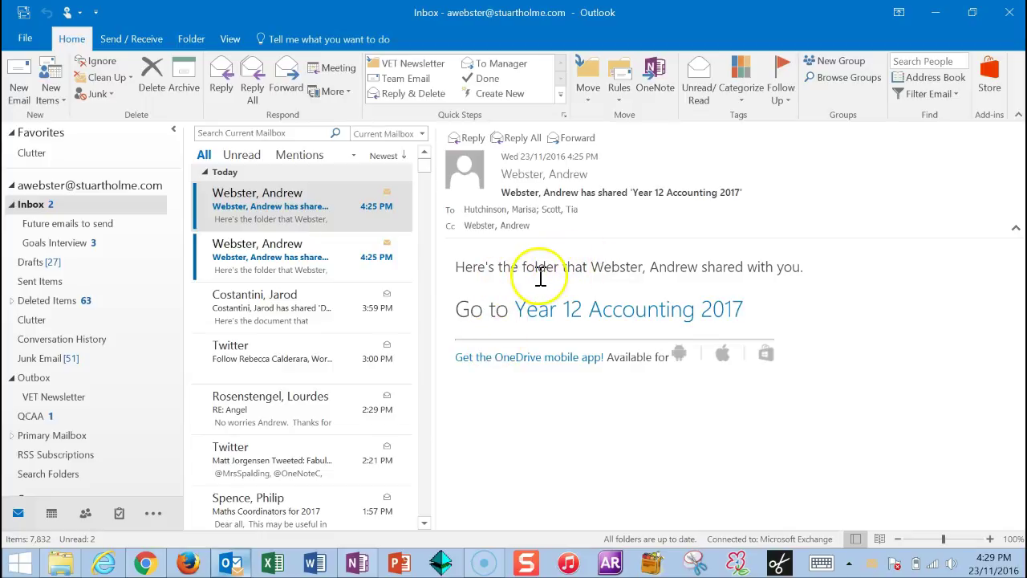
{"action": "left_click", "coordinate": [145, 564]}
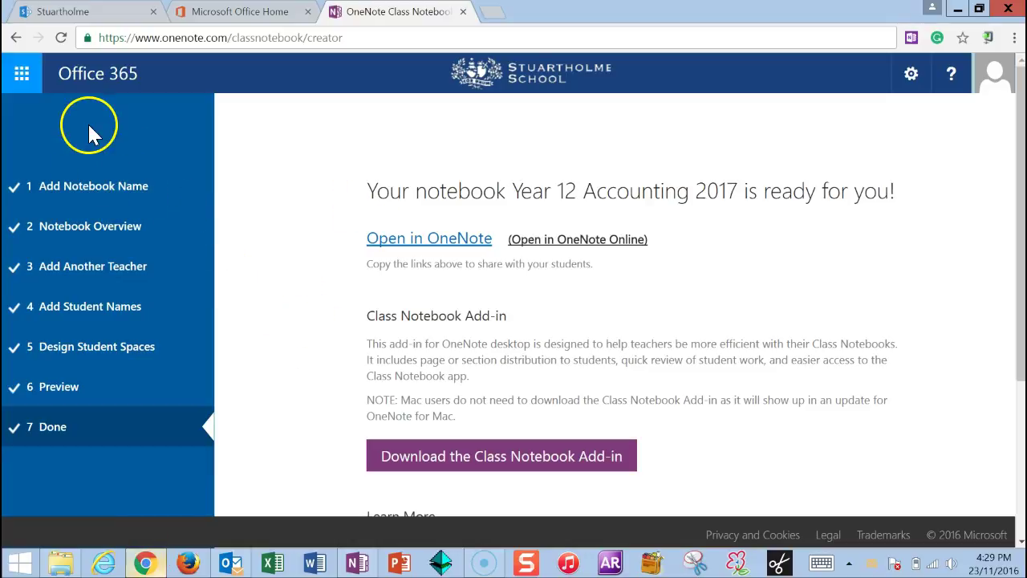
In Class Notebook's Manage notebooks, select the Year 12 Accounting 2017 link
{"action": "left_click", "coordinate": [21, 74]}
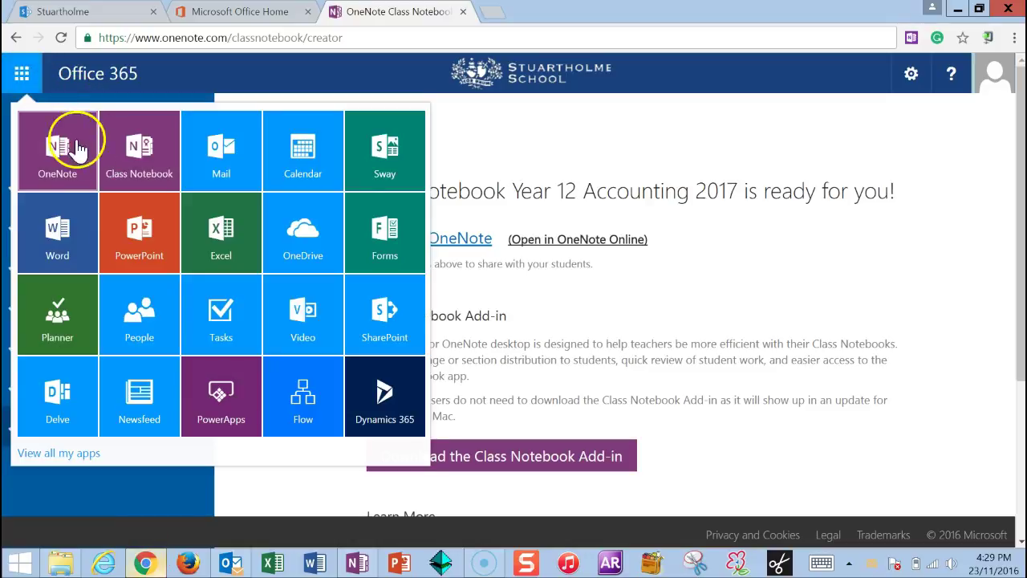
{"action": "left_click", "coordinate": [138, 146]}
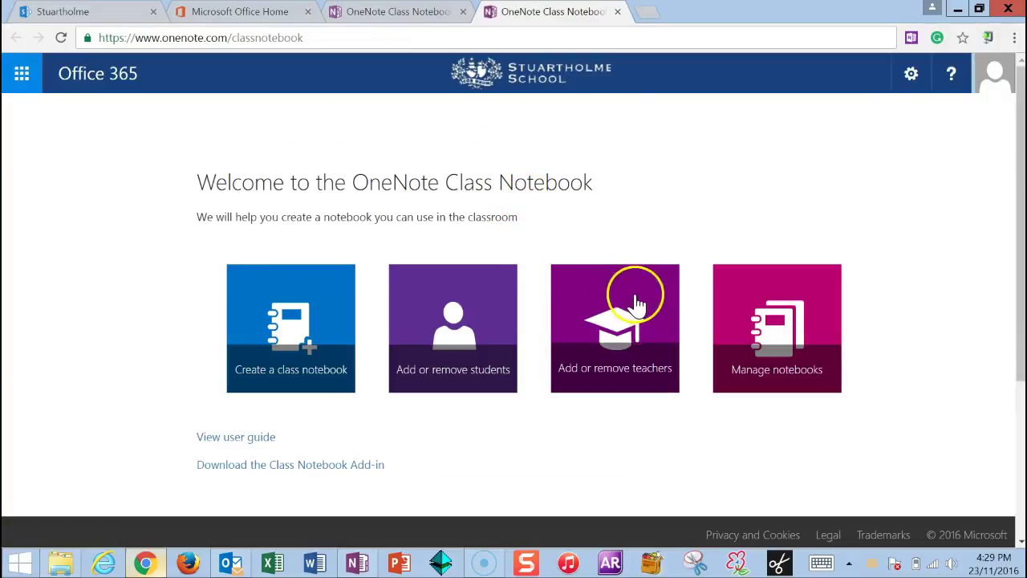
{"action": "left_click", "coordinate": [754, 321]}
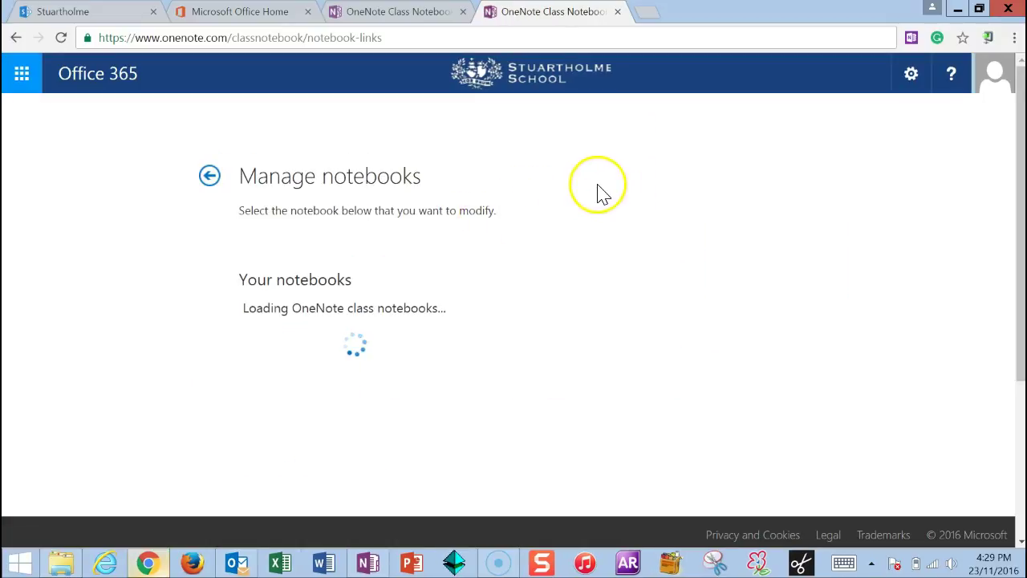
{"action": "scroll", "coordinate": [618, 240], "scroll_direction": "down", "scroll_amount": 3}
{"action": "scroll", "coordinate": [617, 241], "scroll_direction": "down", "scroll_amount": 9}
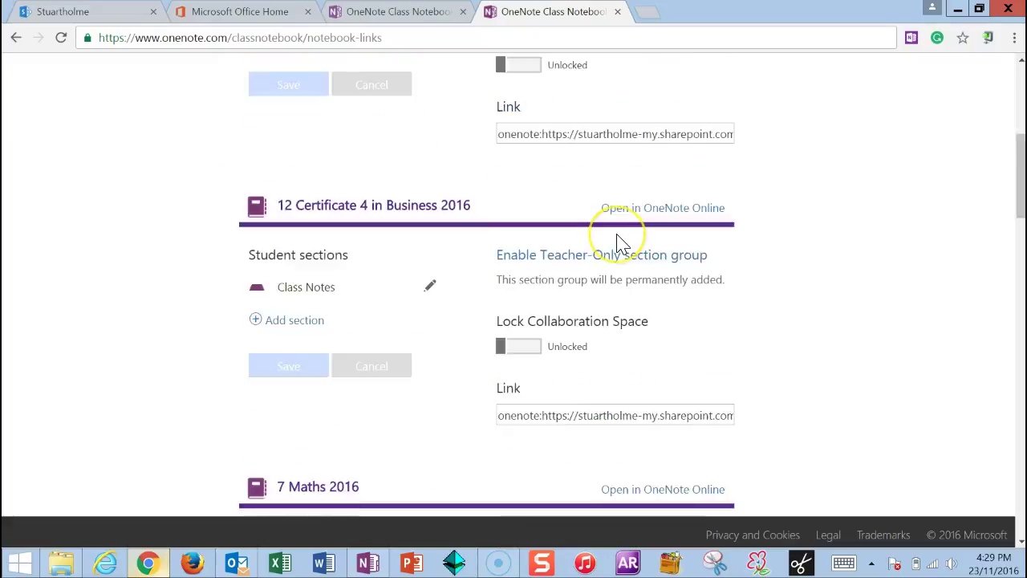
{"action": "scroll", "coordinate": [622, 242], "scroll_direction": "down", "scroll_amount": 12}
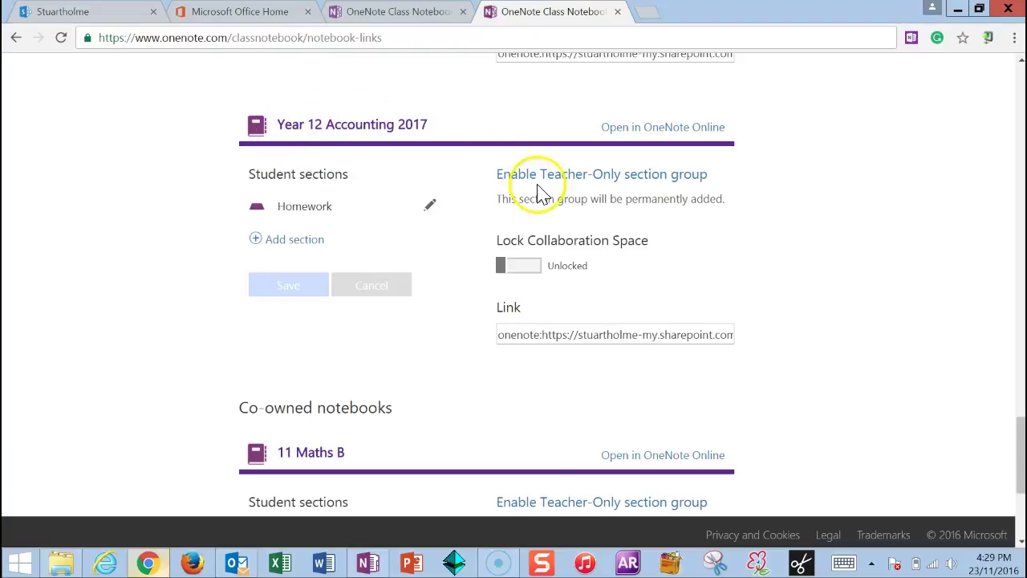
{"action": "left_click", "coordinate": [613, 337]}
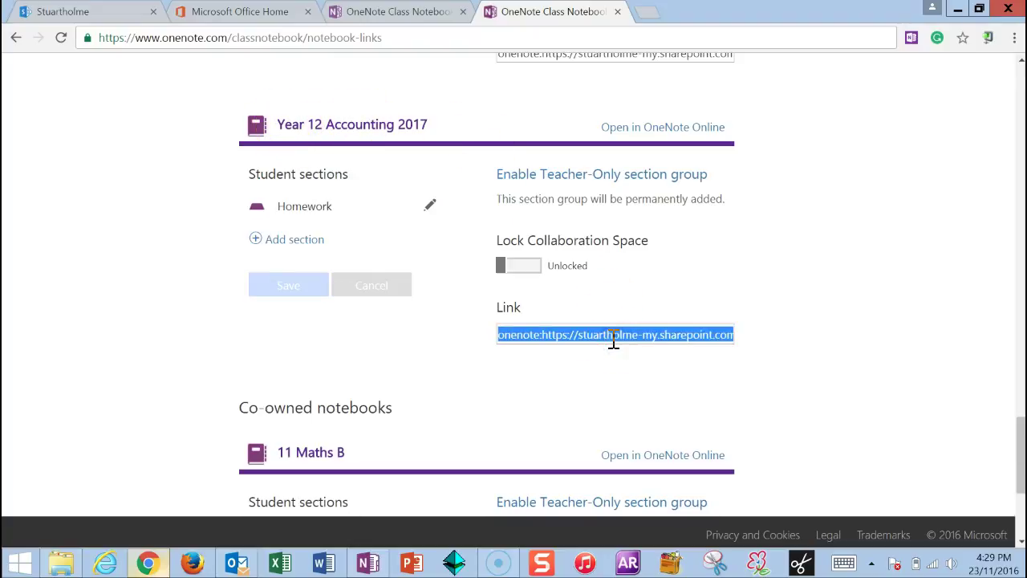
Paste the copied notebook link as the first line of a new Outlook email
{"action": "left_click", "coordinate": [236, 562]}
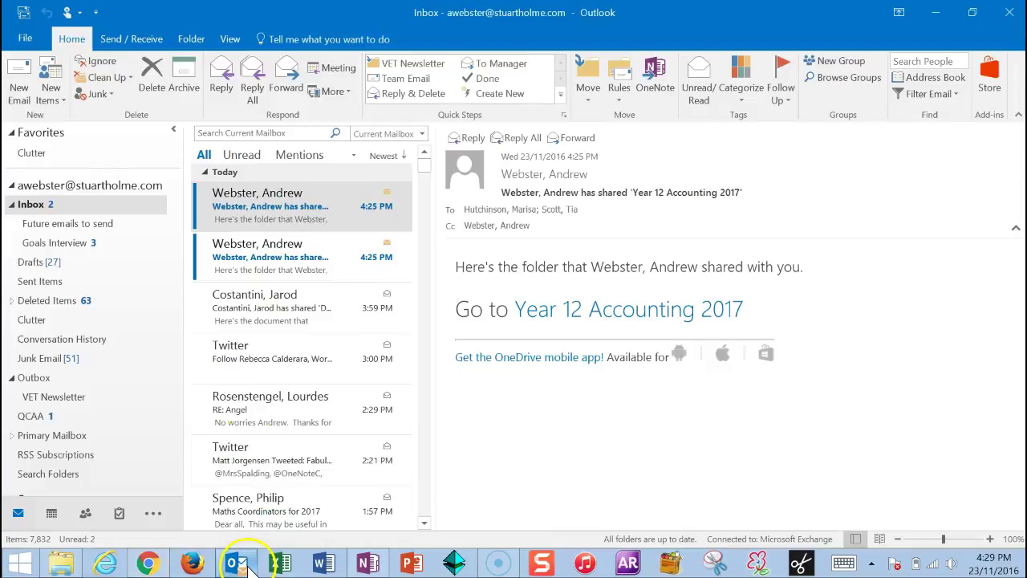
{"action": "left_click", "coordinate": [28, 95]}
{"action": "left_click", "coordinate": [275, 232]}
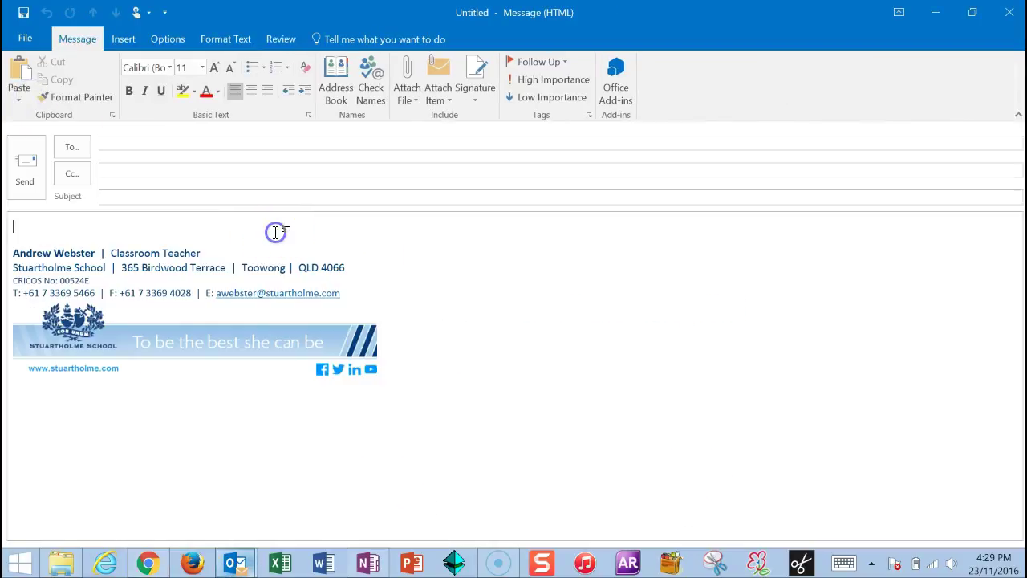
{"action": "key", "text": "Return"}
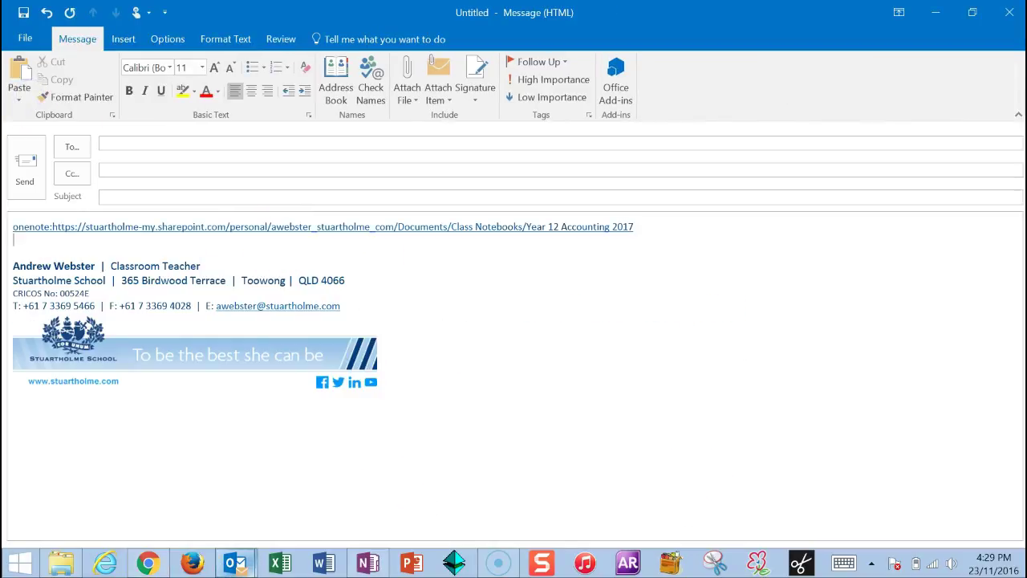
{"action": "key", "text": "Return"}
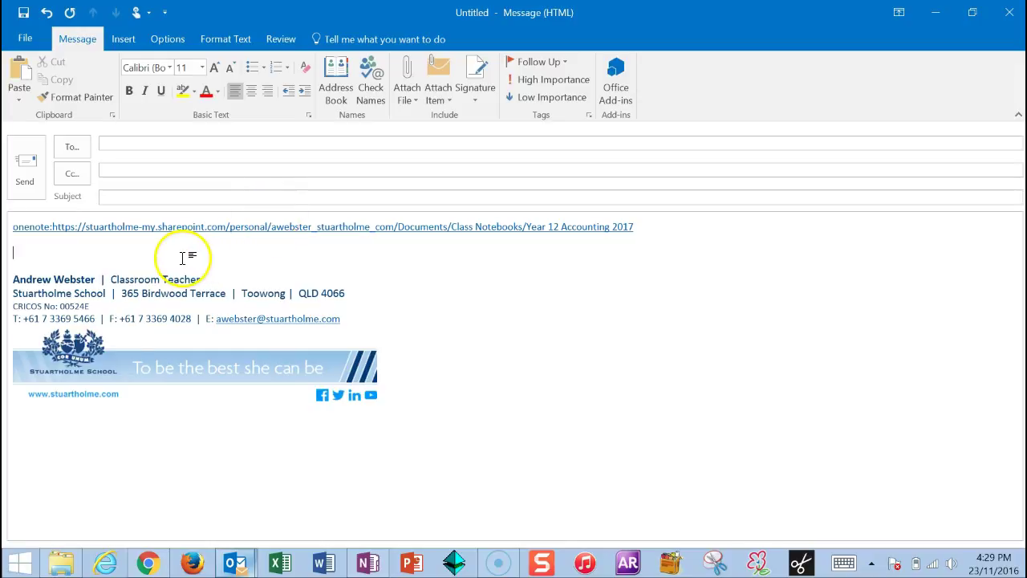
{"action": "key", "text": "BackSpace"}
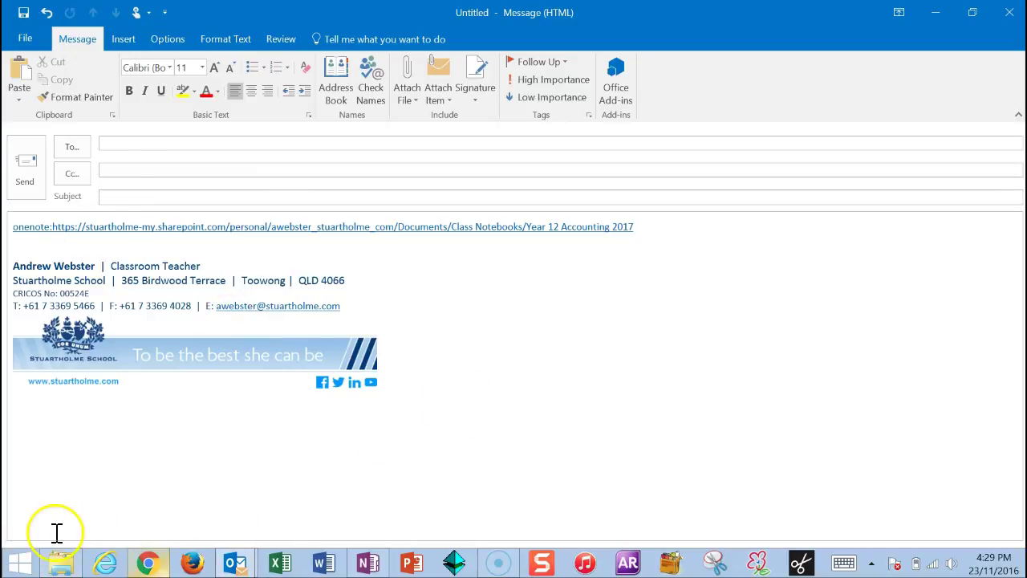
{"action": "left_click", "coordinate": [18, 564]}
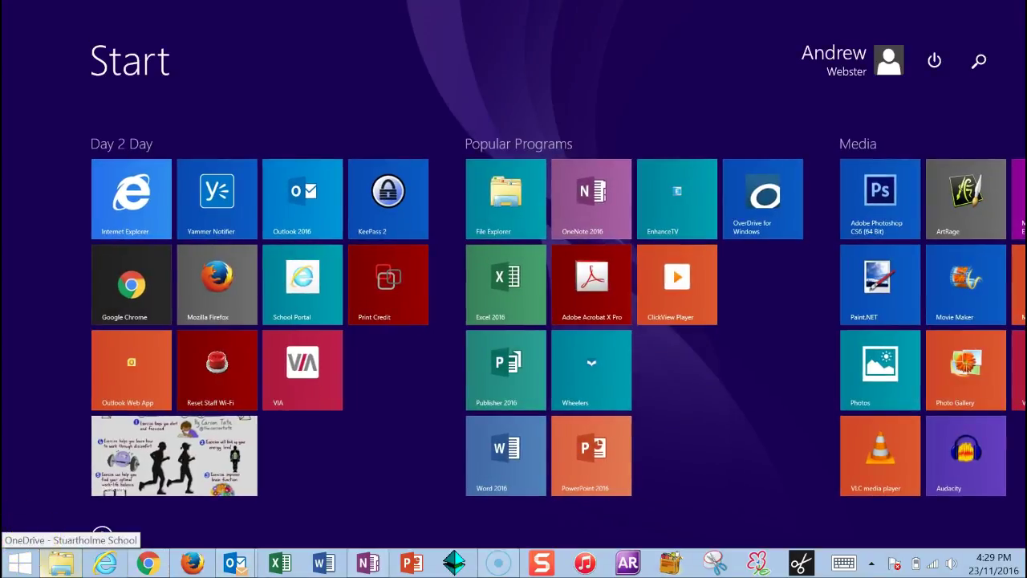
{"action": "left_click", "coordinate": [20, 552]}
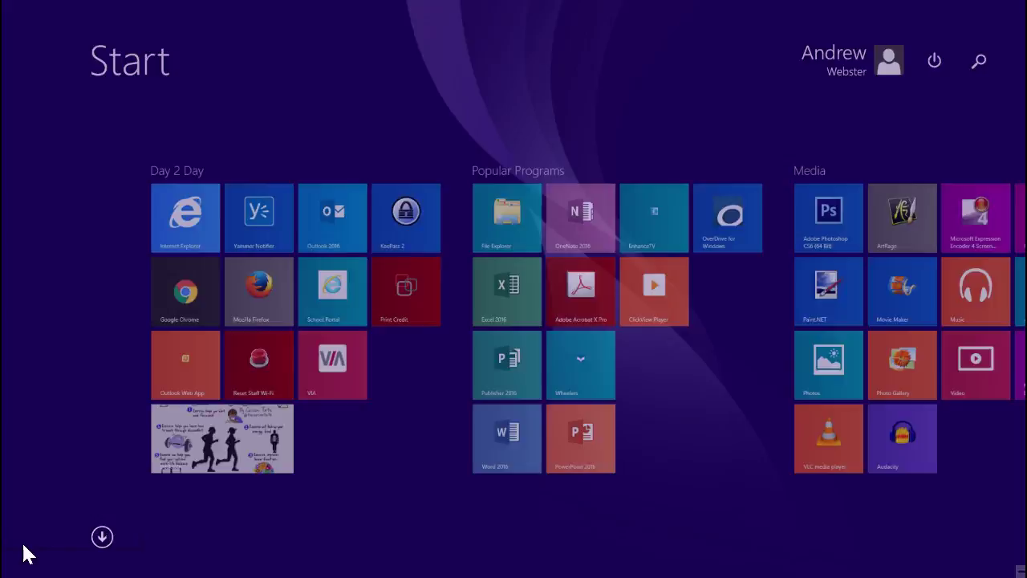